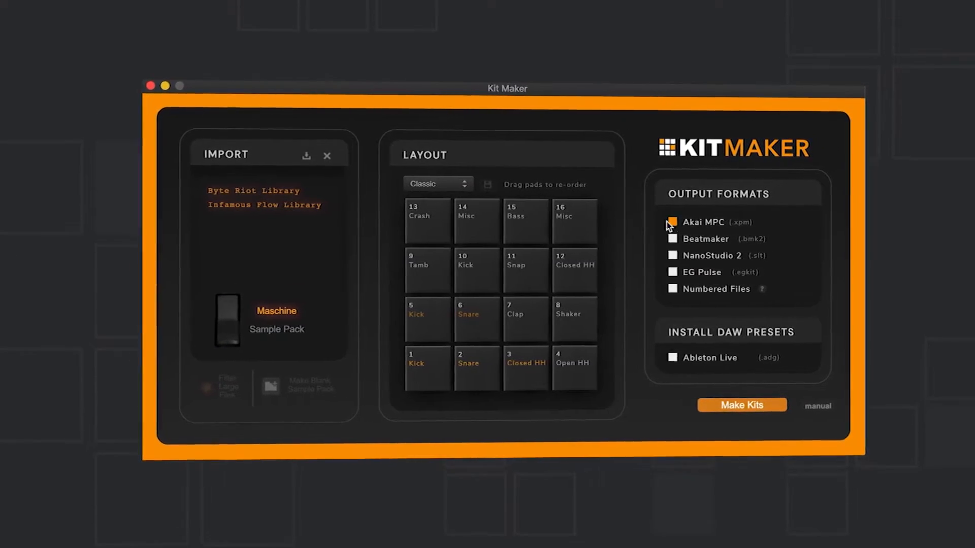
- Convert the libraries, then swap the kick with the closed hi-hat and the kick with the clap in the pad grid
click(760, 411)
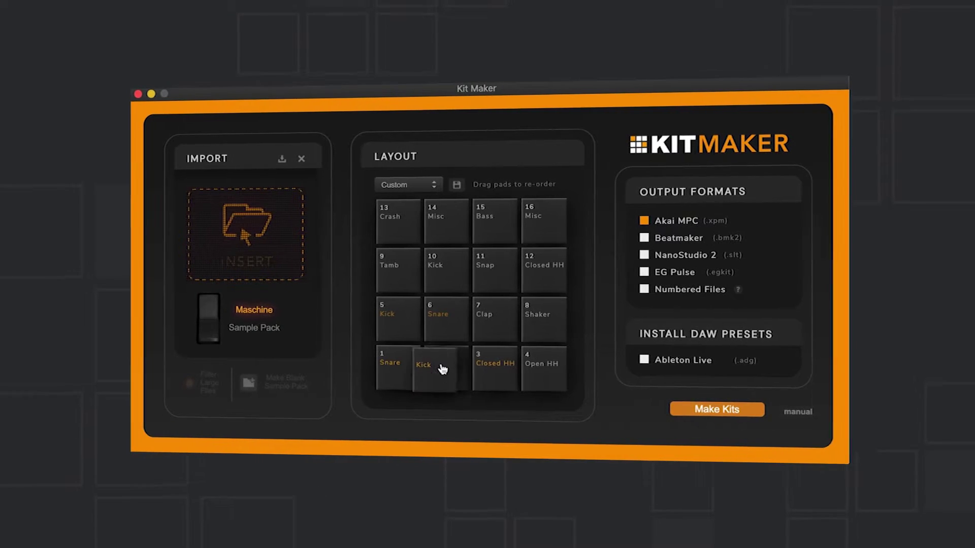
drag(400, 366, 495, 364)
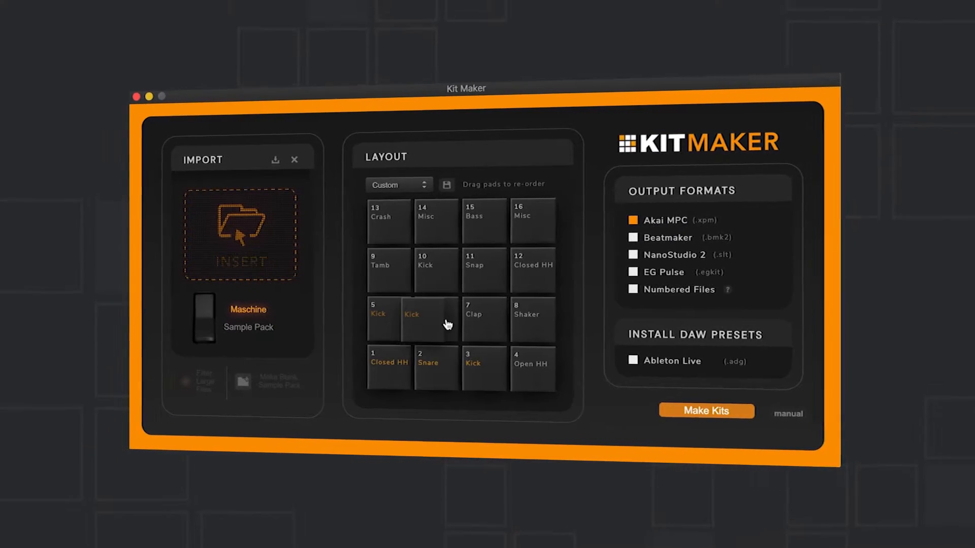
drag(398, 329, 488, 320)
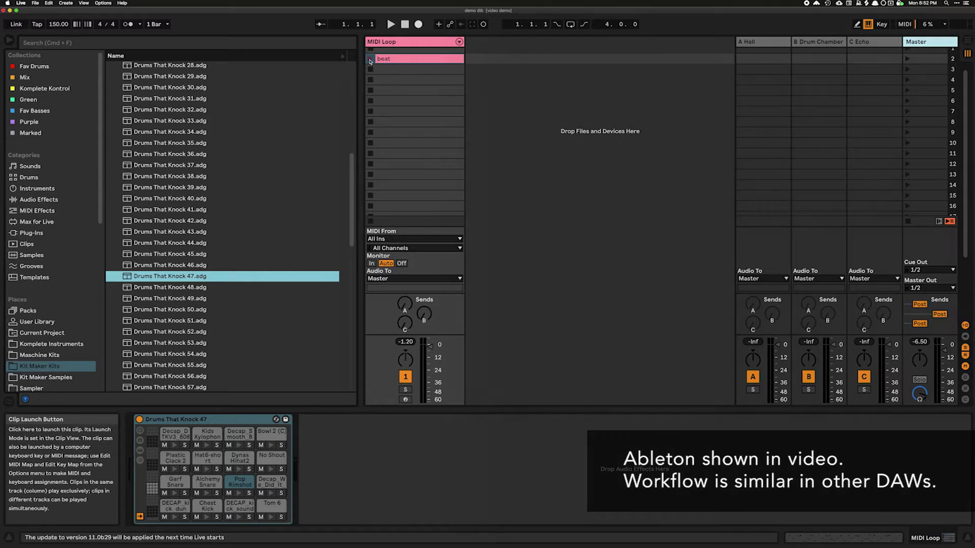
- Play the beat clip and load Drums That Knock 33, then Drums That Knock 42 into the drum rack
click(370, 61)
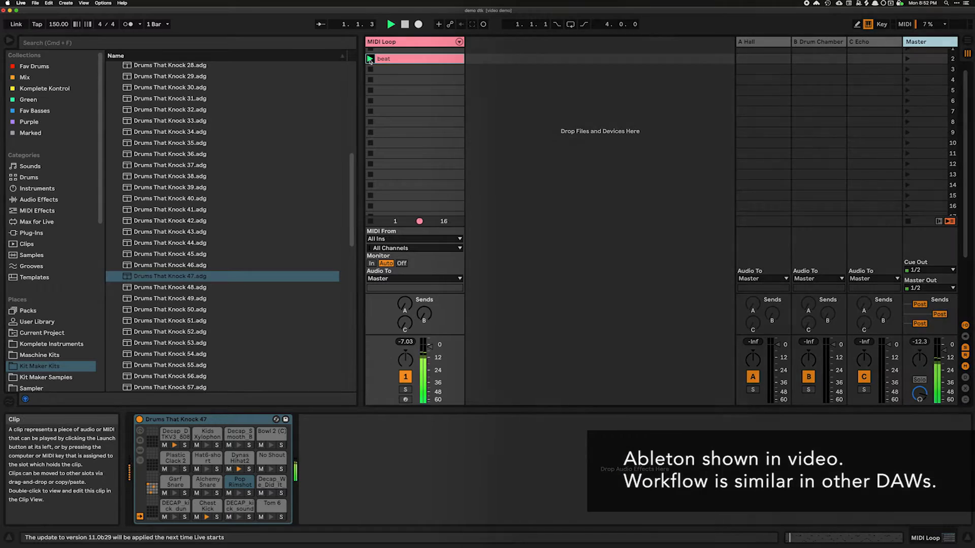
click(296, 121)
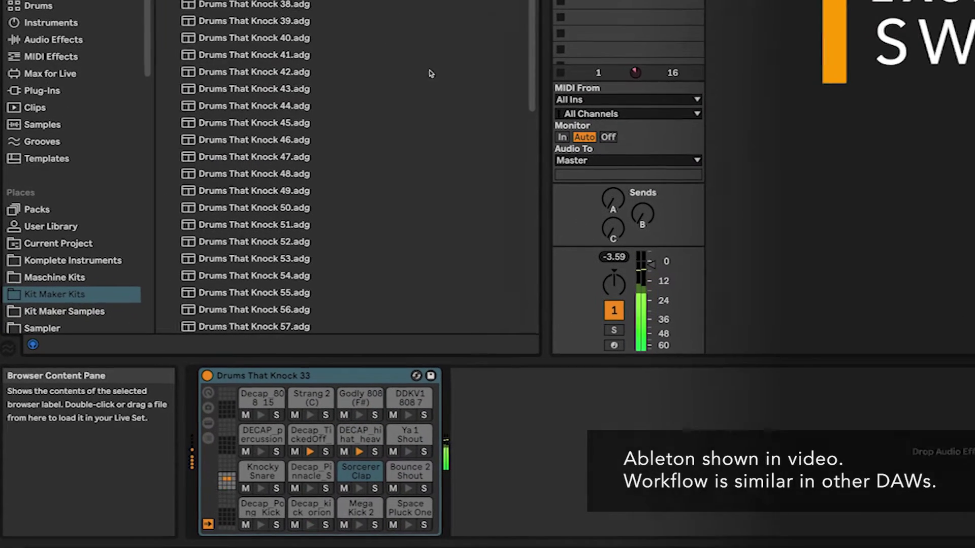
click(286, 220)
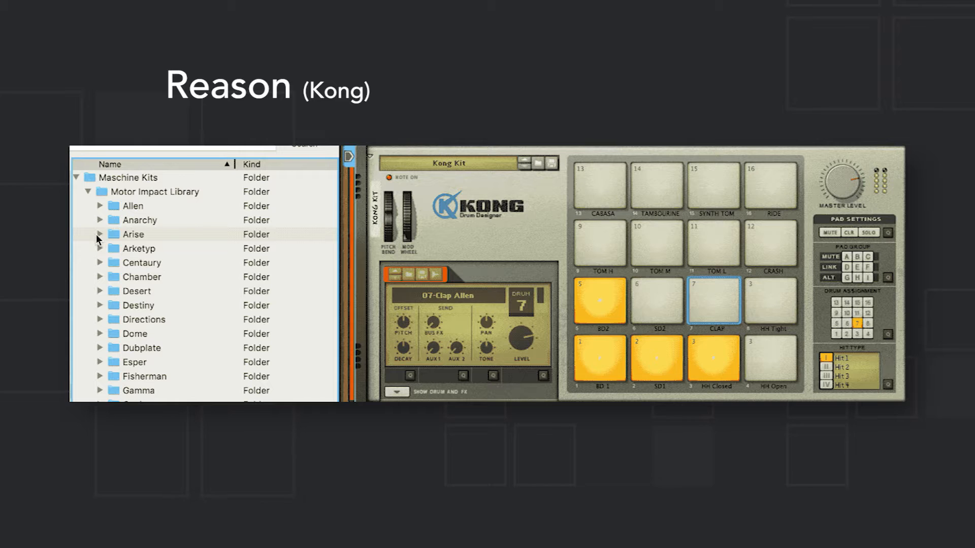
- Select 01-Kick Arise 1.wav in the expanded Motor Impact Library Arise kit folder
click(145, 252)
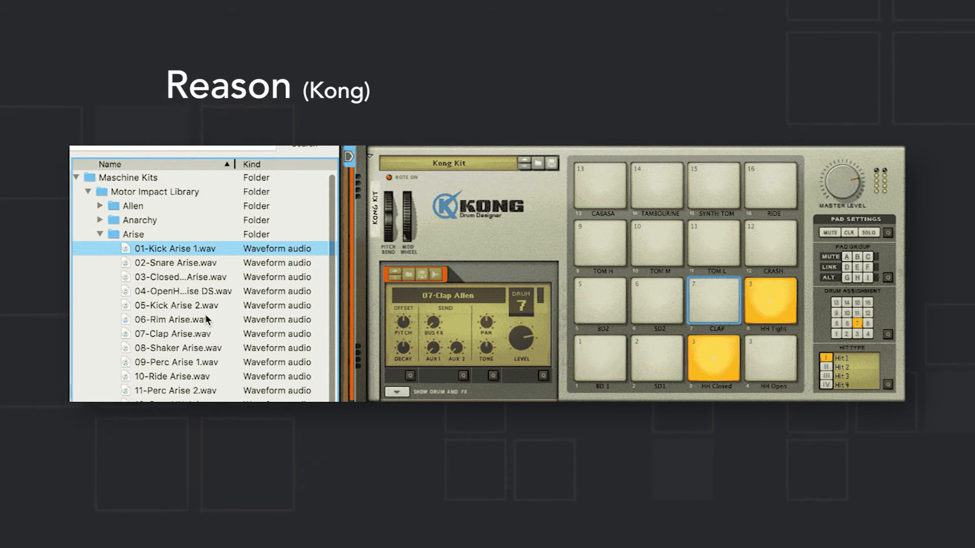